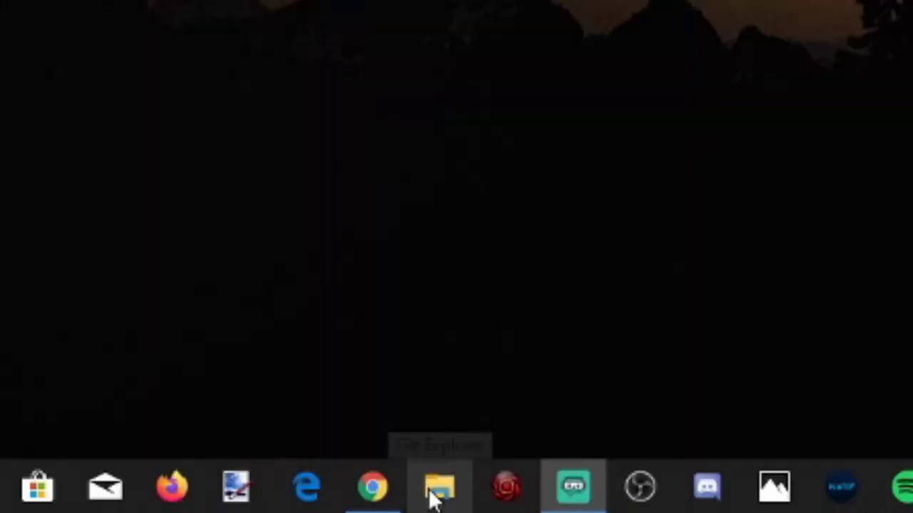
Open File Explorer on the ESD-USB (H:) drive to list its GameDVR and WPSystem folders.
click(435, 491)
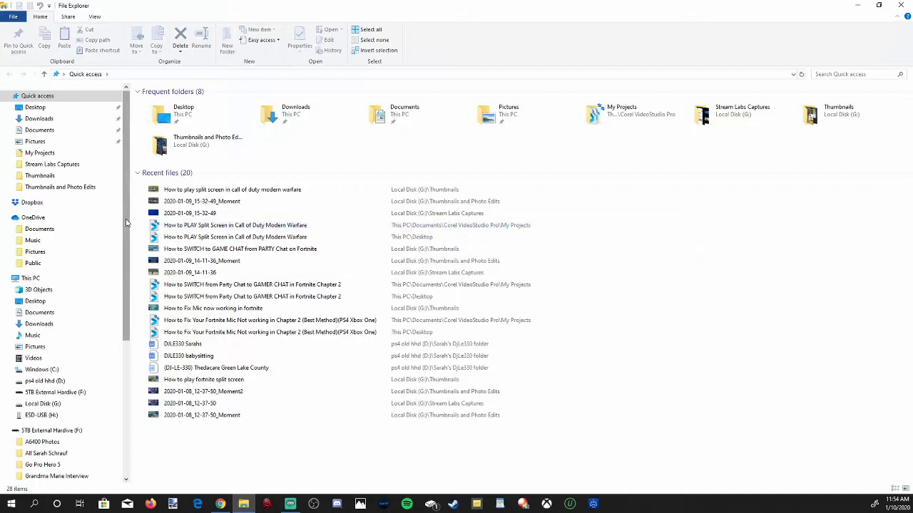
drag(126, 227, 124, 370)
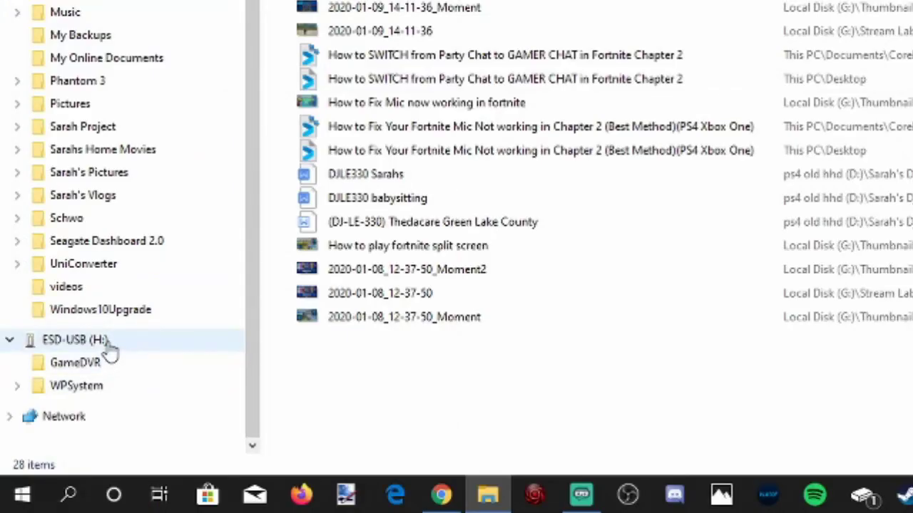
click(106, 343)
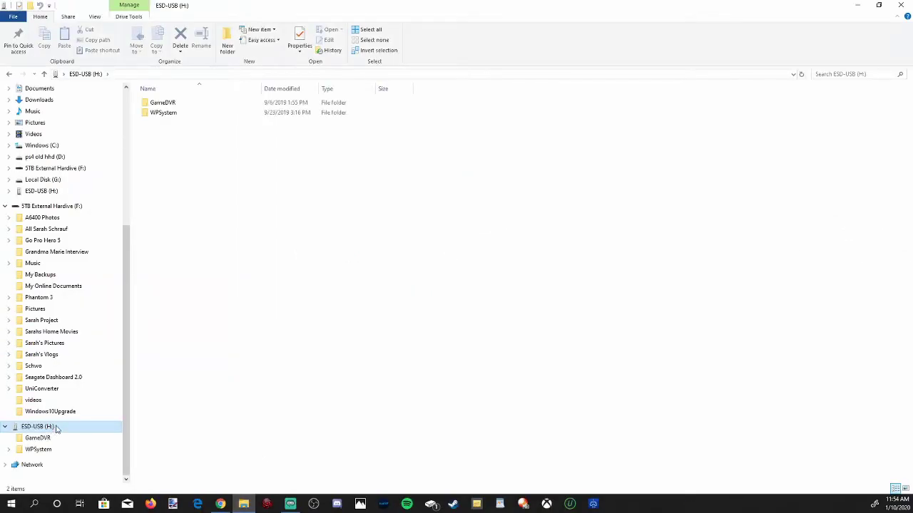
Look inside the GameDVR folder, return to the drive, and bring up its context menu.
double_click(175, 104)
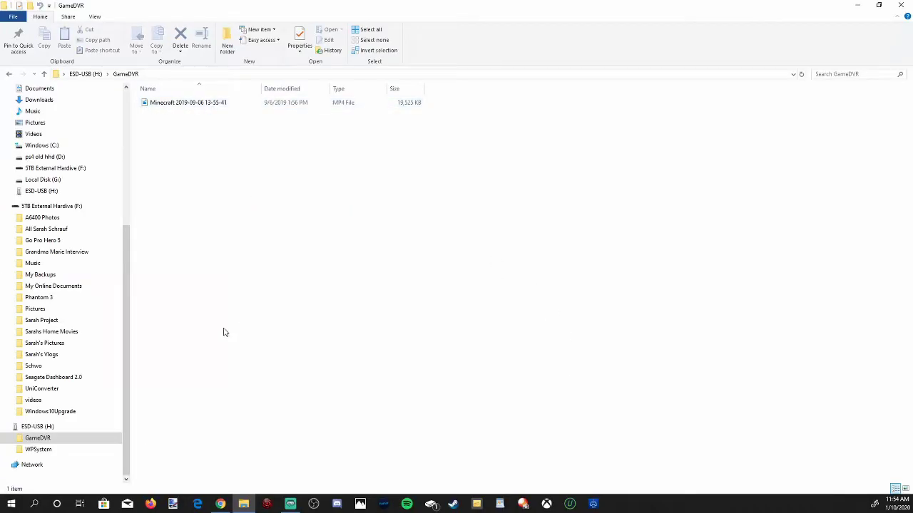
click(42, 426)
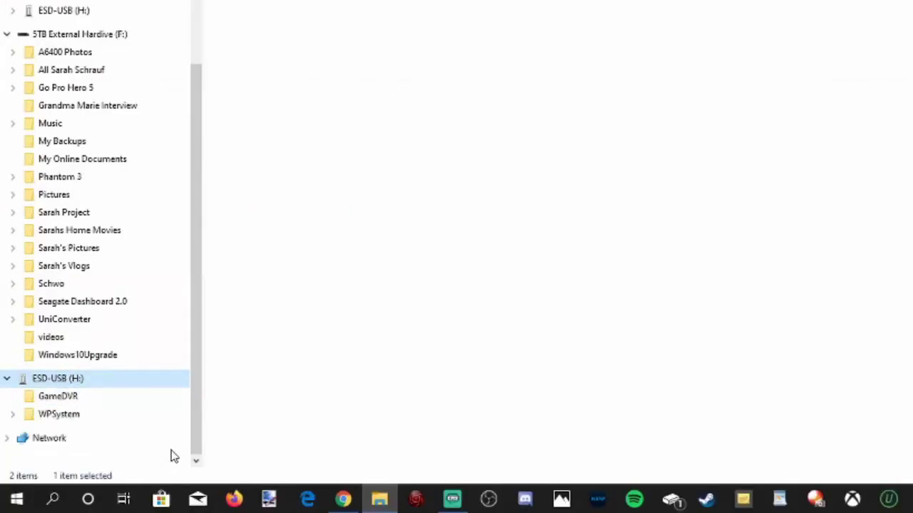
right_click(74, 383)
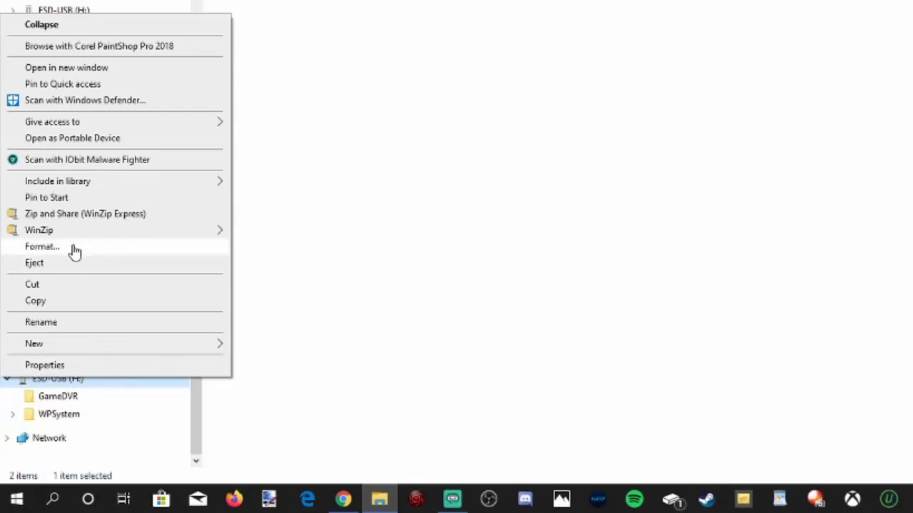
Open Format for ESD-USB (H:), keeping the 32.0 GB capacity and NTFS file system.
click(42, 247)
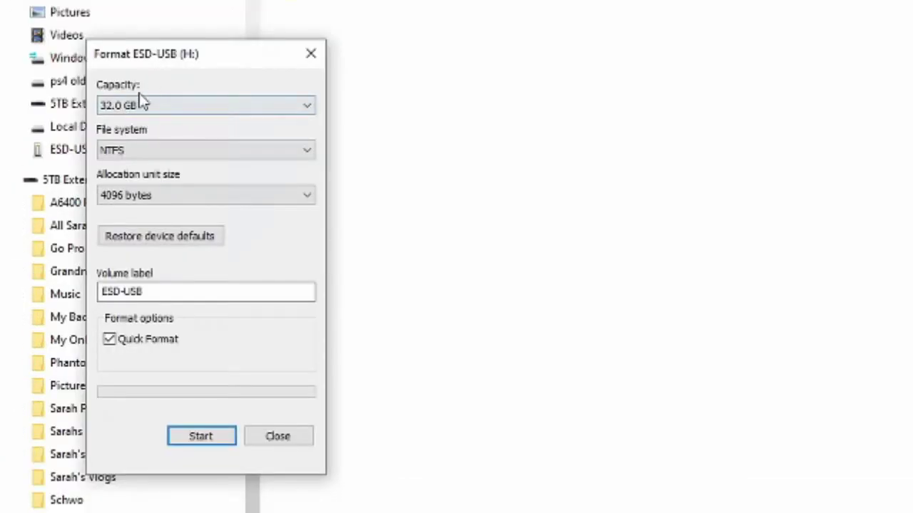
click(162, 105)
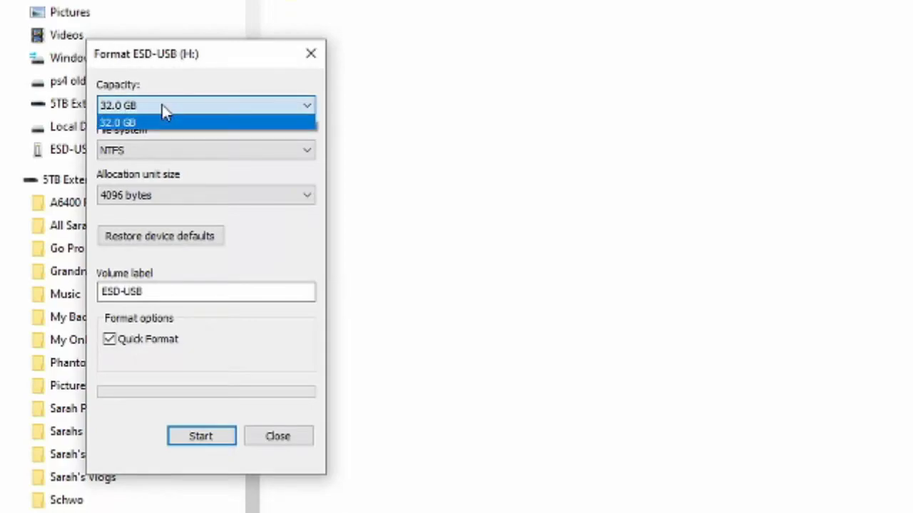
click(163, 108)
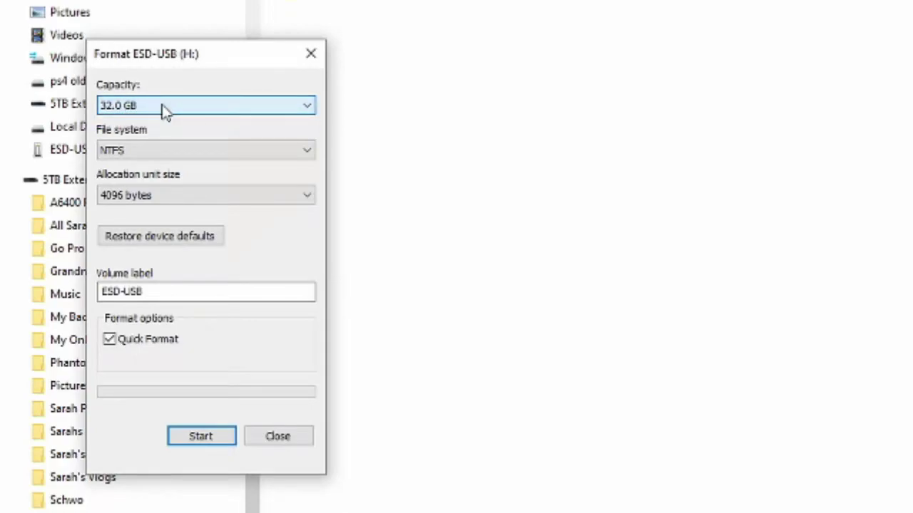
click(162, 150)
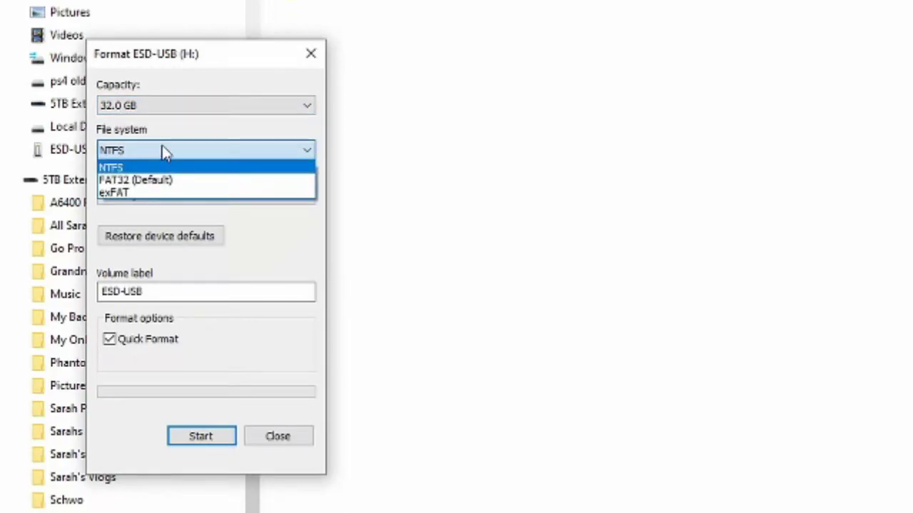
click(196, 169)
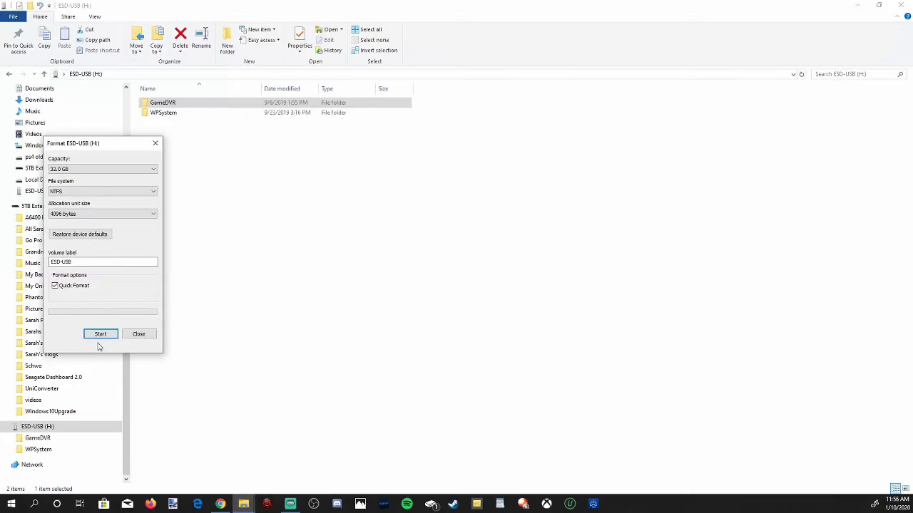
Start the NTFS format, confirm erasing all data, and view the now-empty drive.
click(100, 341)
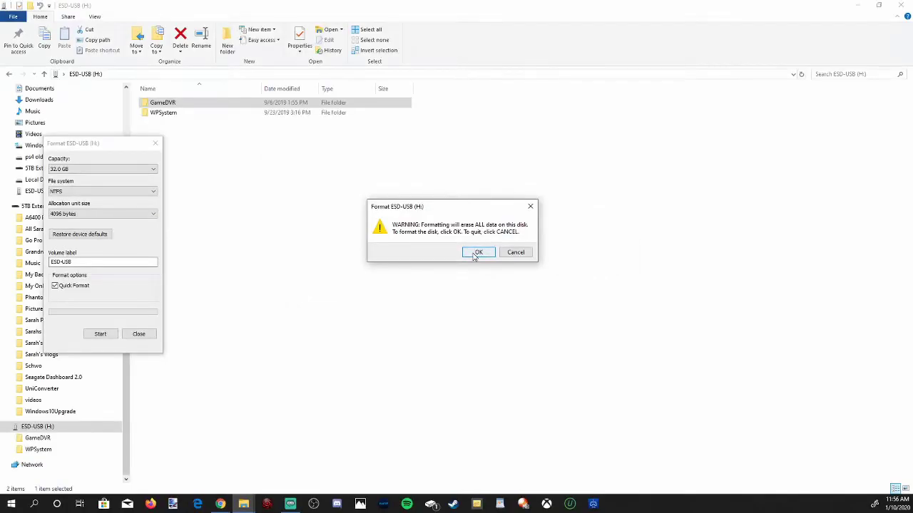
click(473, 254)
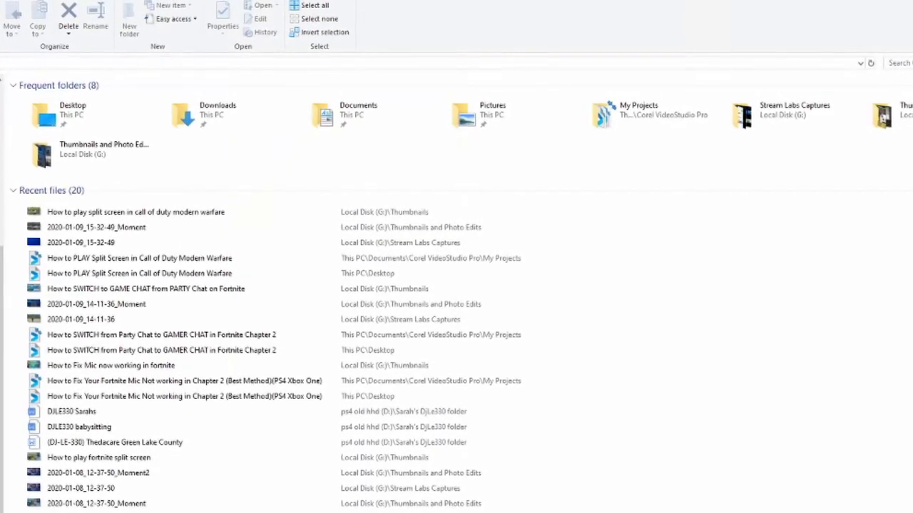
click(7, 463)
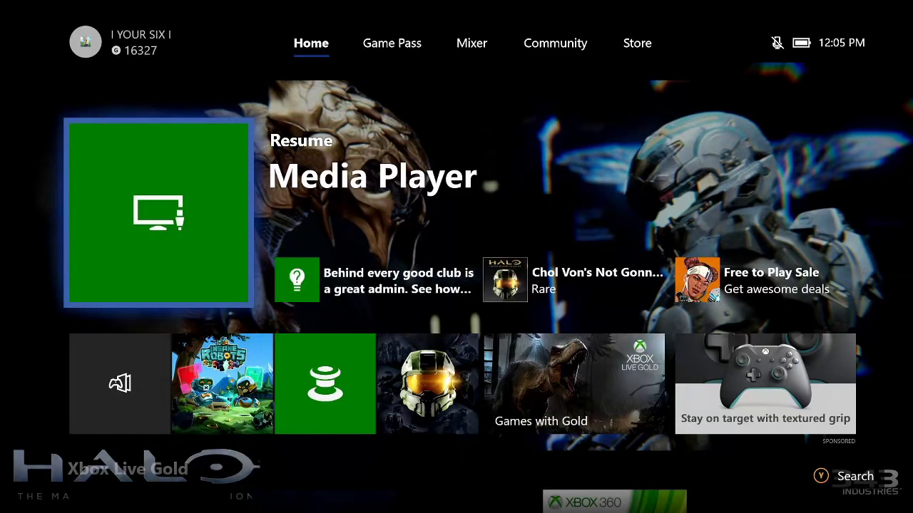
Go from the Xbox guide through Settings > System to Storage, showing the external drive with 31.9 GB free.
key(super)
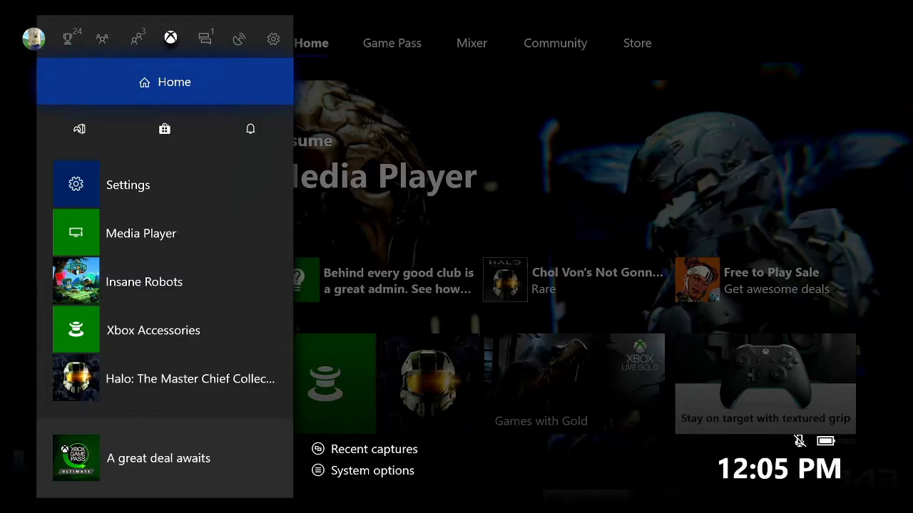
key(Right)
key(Right)
key(Right)
key(Down)
key(Return)
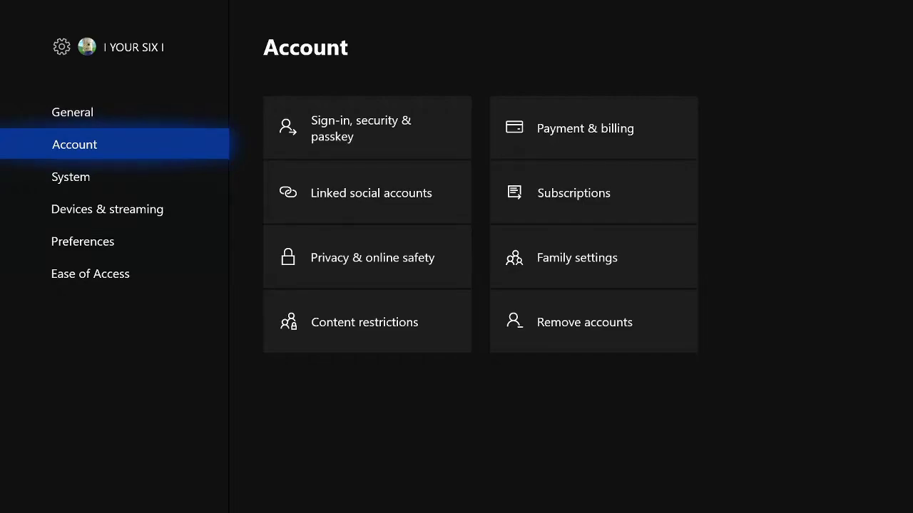
key(Down)
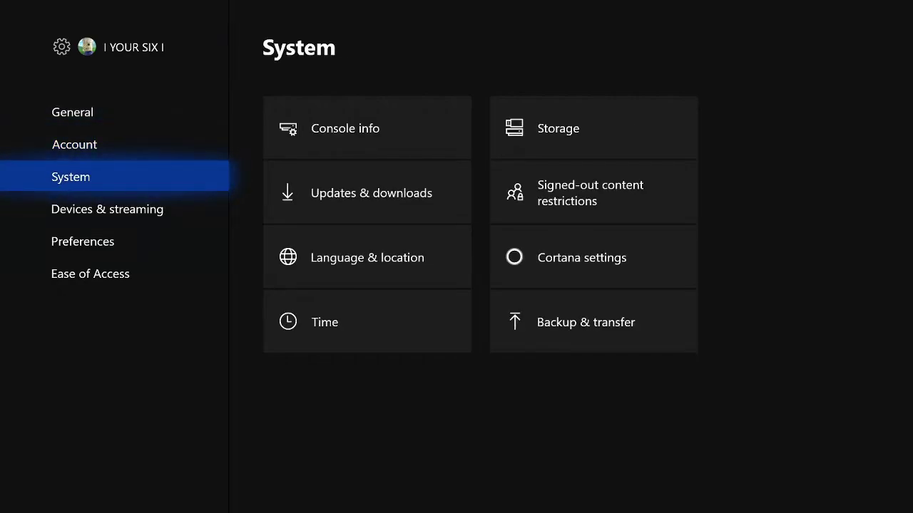
key(Right)
key(Right)
key(Return)
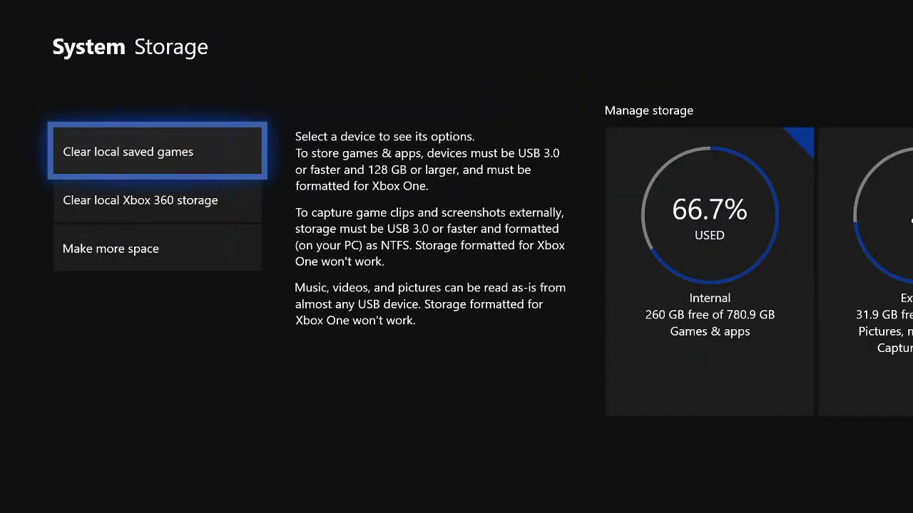
key(Right)
key(Right)
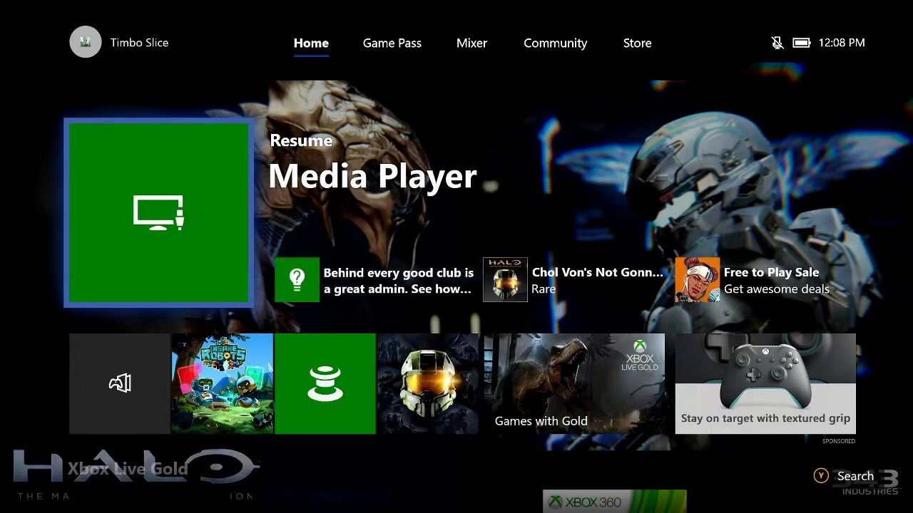
Open the advanced settings under Capture & share in the Xbox guide.
key(super)
key(Right)
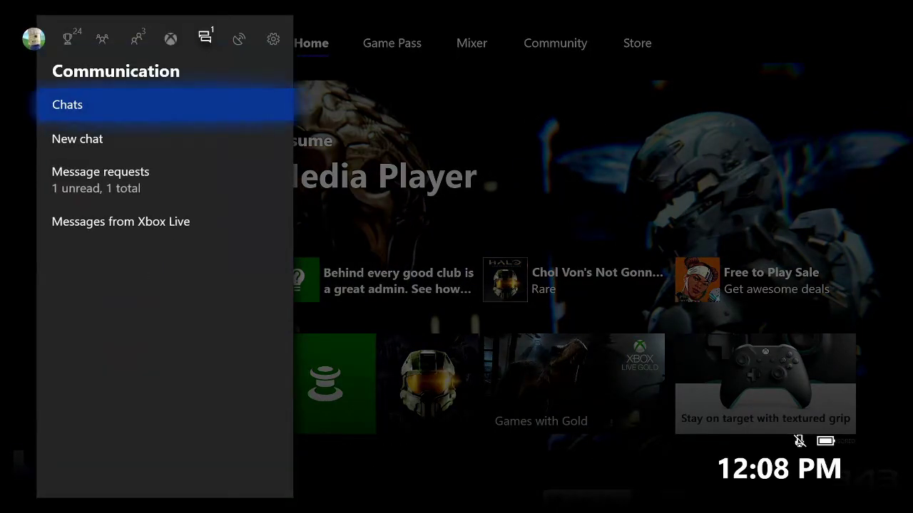
key(Right)
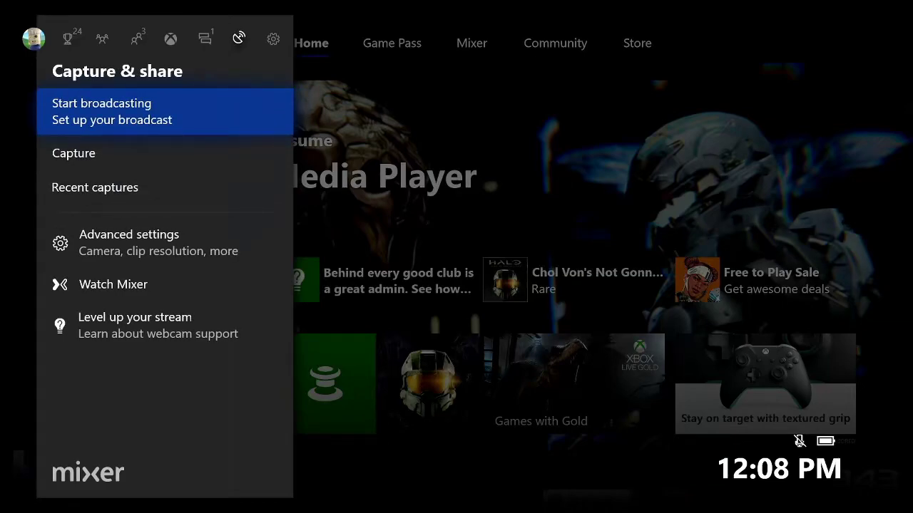
key(Down)
key(Down)
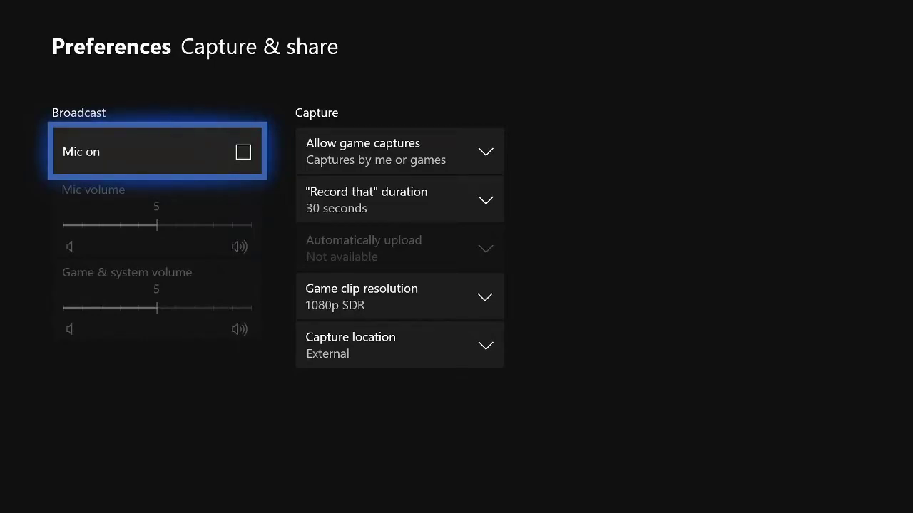
click(399, 151)
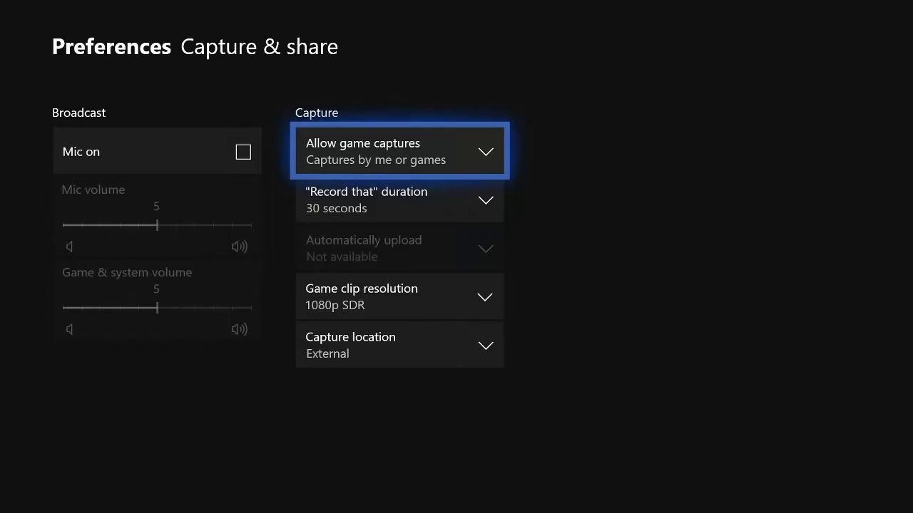
Set Capture location to External, leaving game clip resolution unchanged.
key(Down)
key(Down)
key(Down)
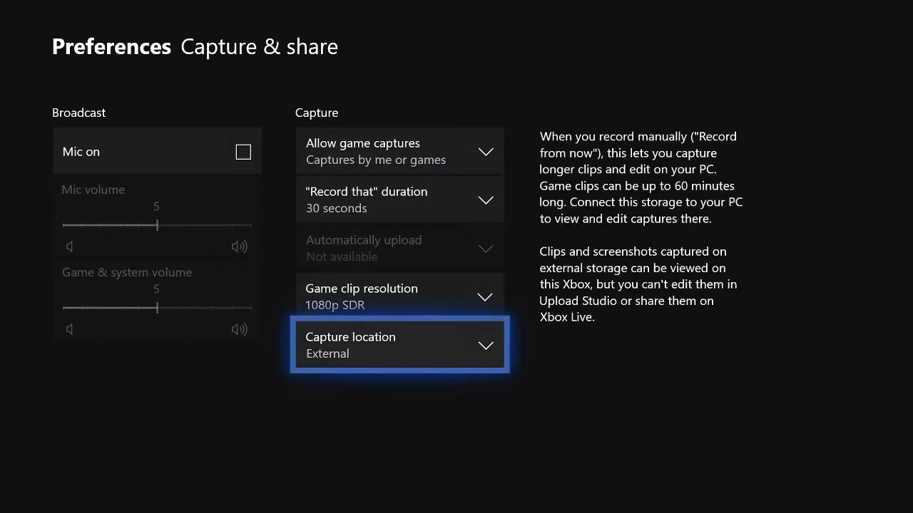
key(Return)
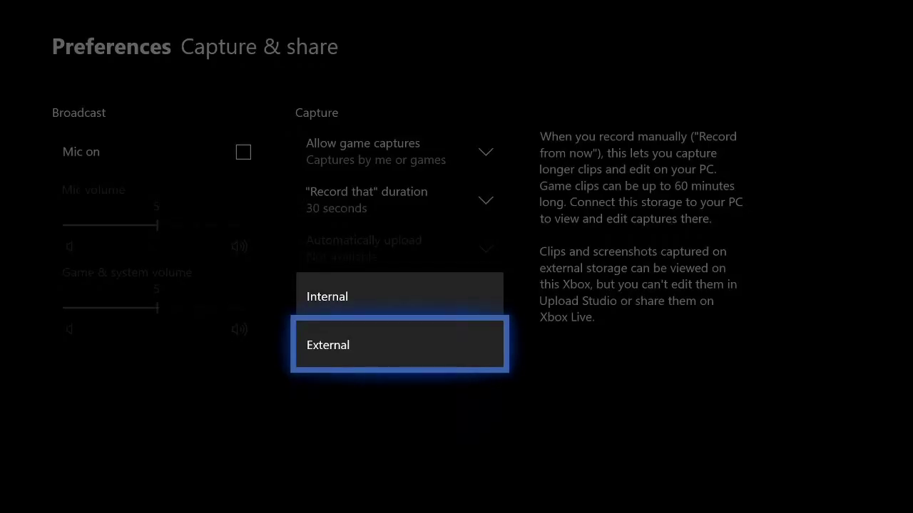
key(Return)
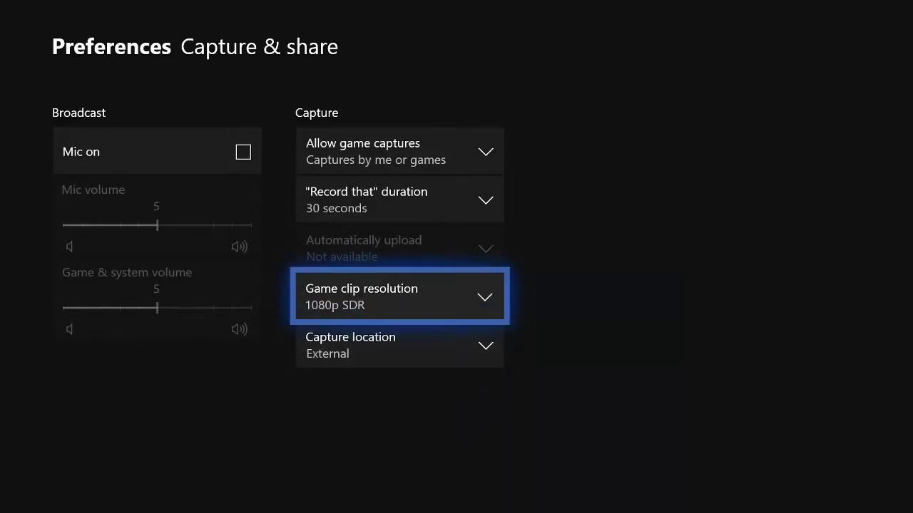
key(Return)
key(Return)
key(Up)
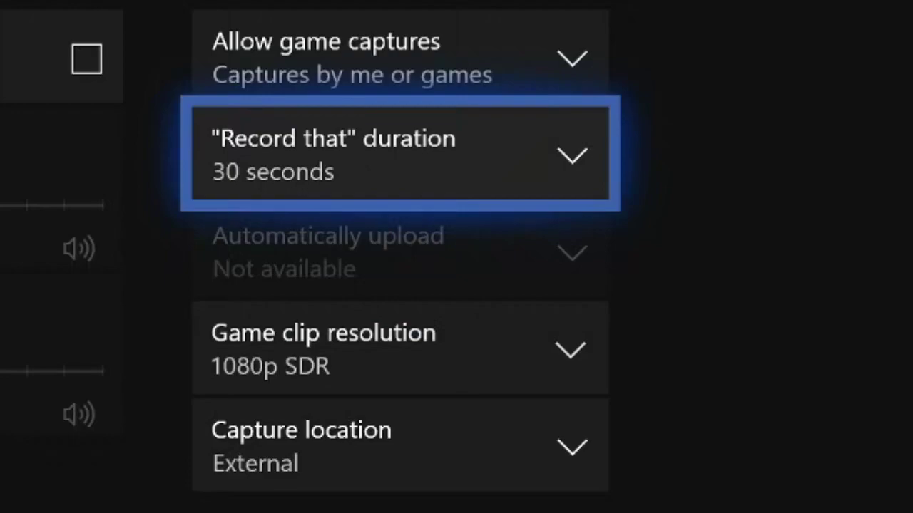